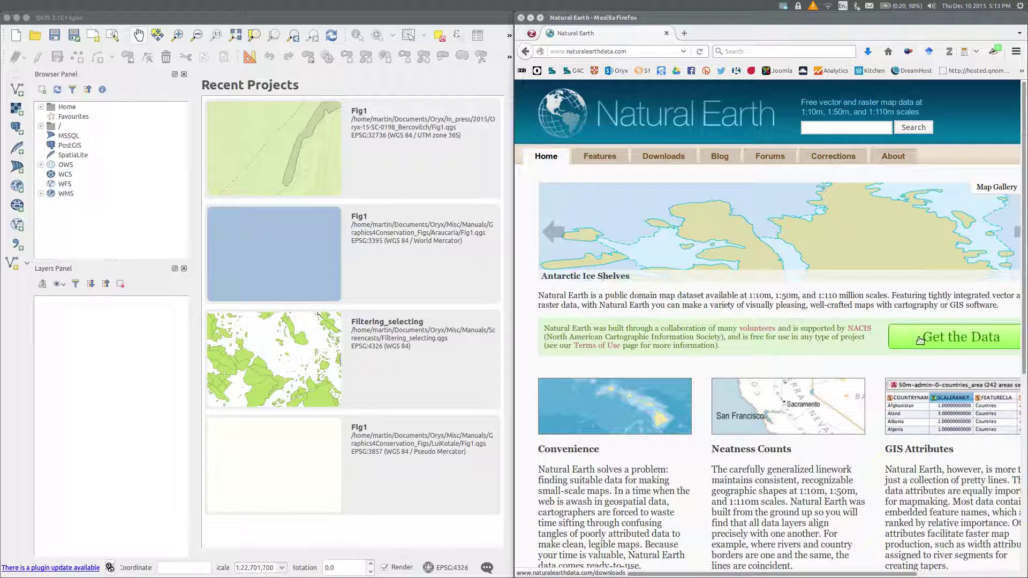
Reach Natural Earth's 1:10m Cultural Vectors page for Admin 0 countries, then bring forward the GIS data folder.
left_click(937, 343)
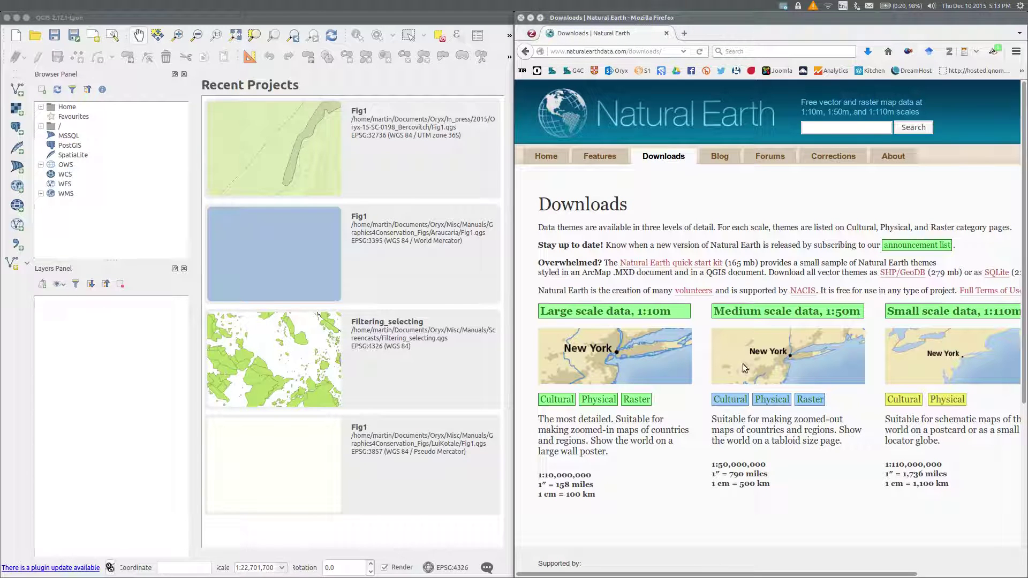
left_click(562, 401)
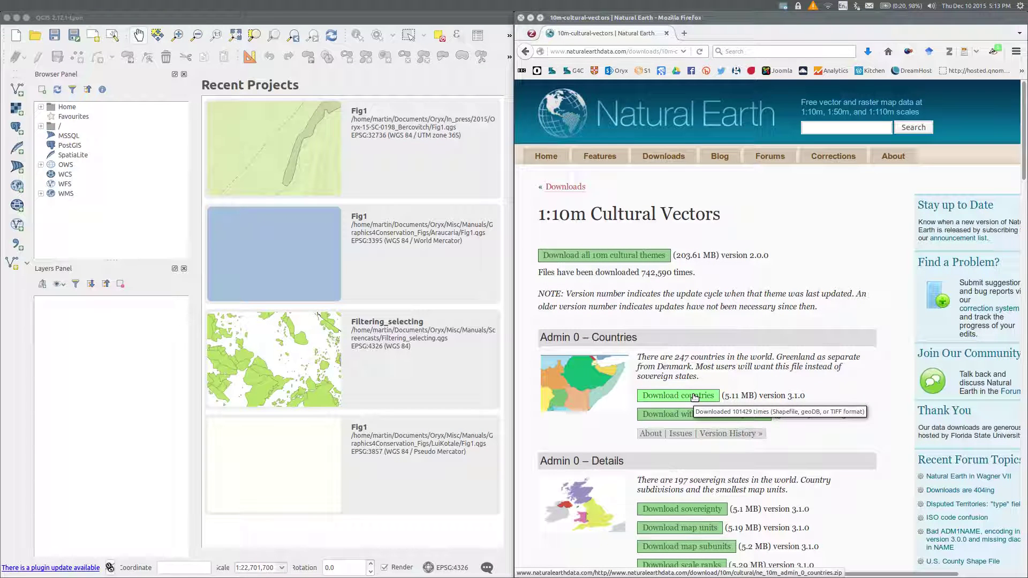
left_click(694, 397)
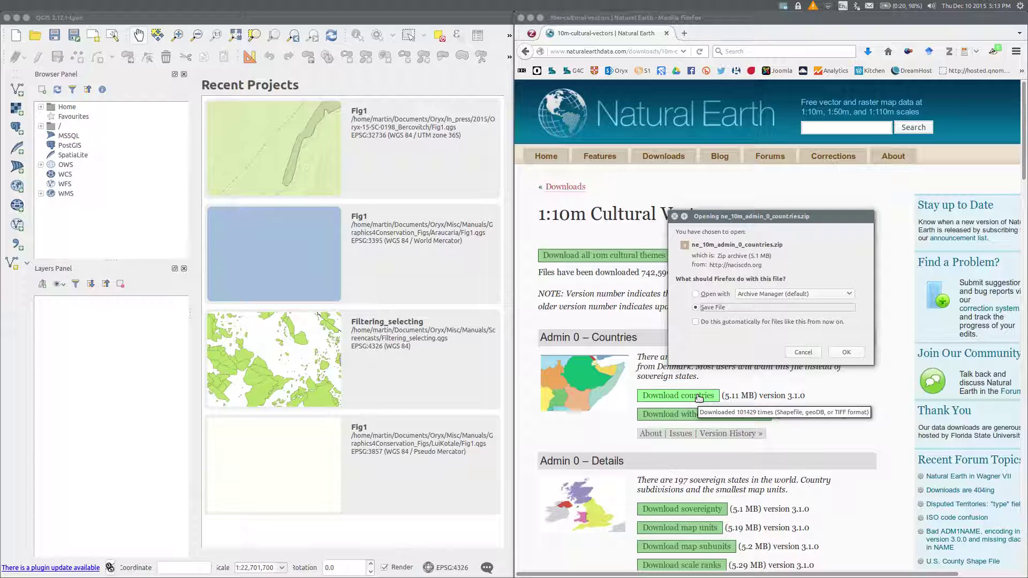
left_click(803, 352)
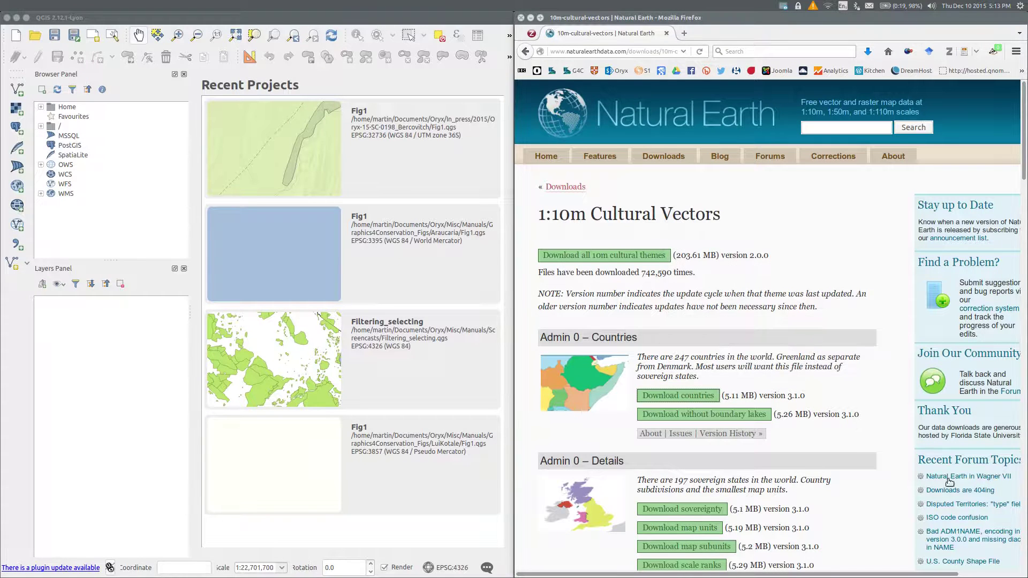
key("super+w")
left_click(538, 459)
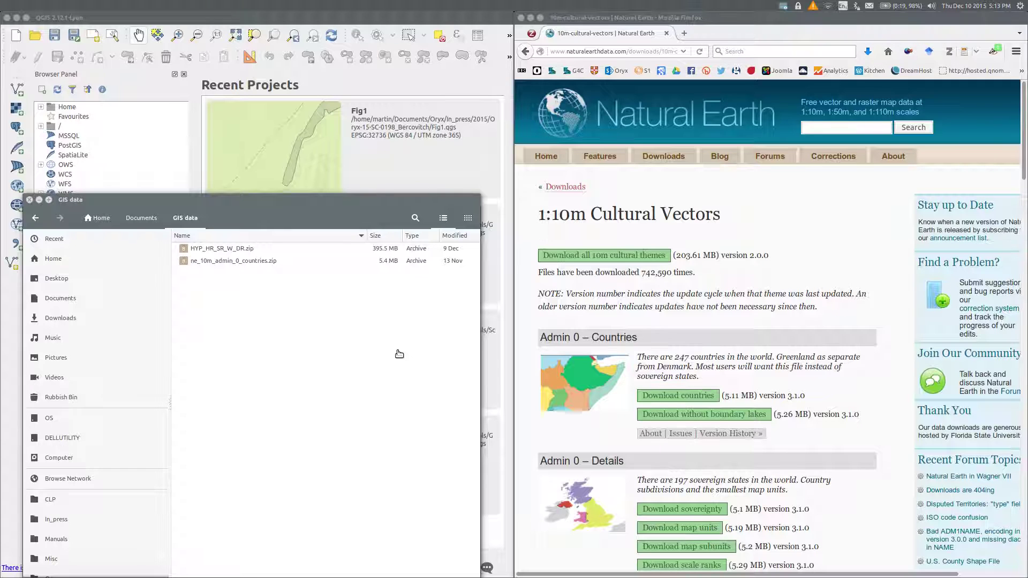
Extract ne_10m_admin_0_countries.zip here in the GIS data folder.
right_click(261, 263)
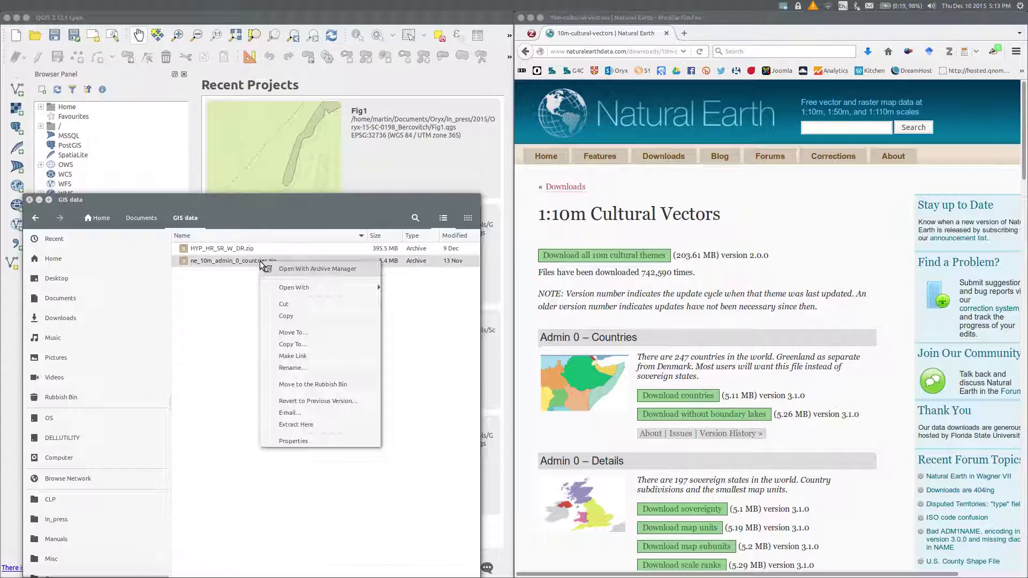
left_click(320, 426)
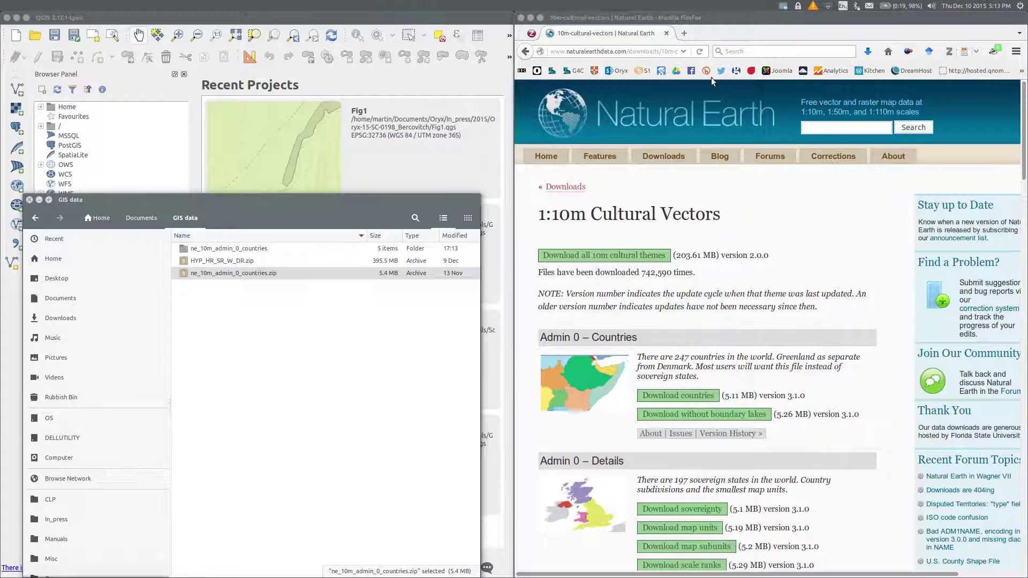
Go from 1:10m Raster to the Cross-blended Hypsometric Tints page and its large-size download.
left_click(526, 52)
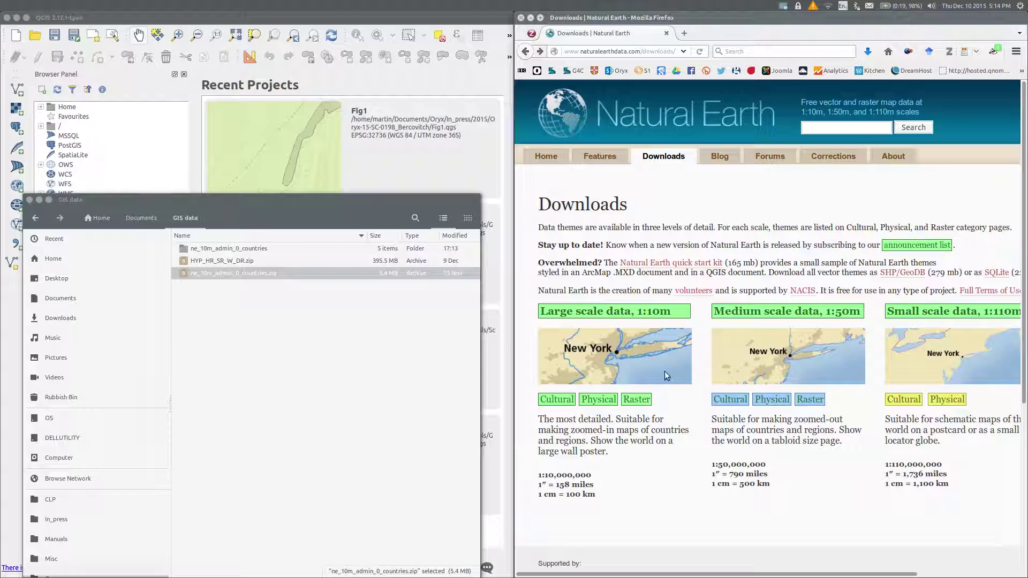
left_click(642, 402)
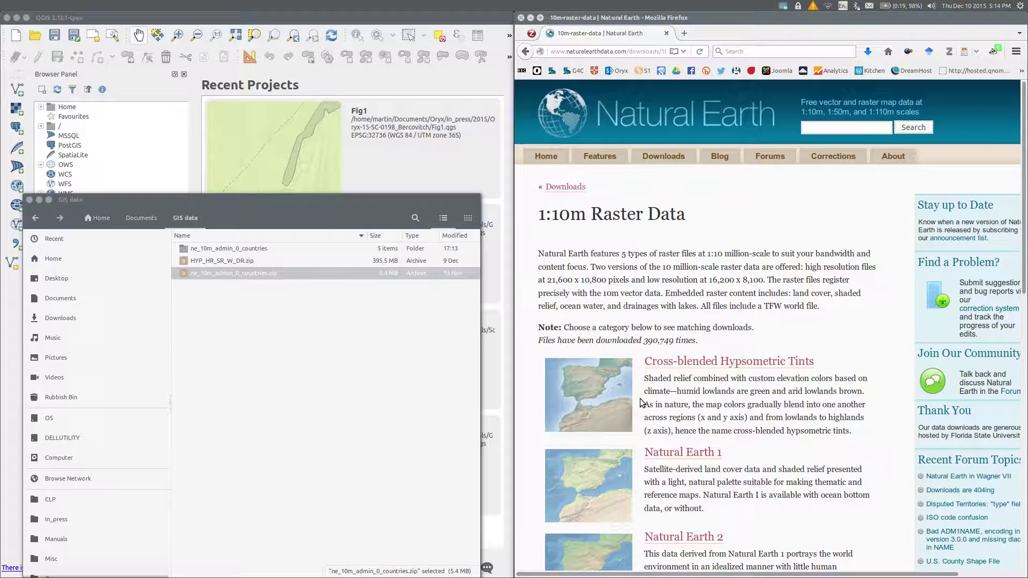
left_click(792, 362)
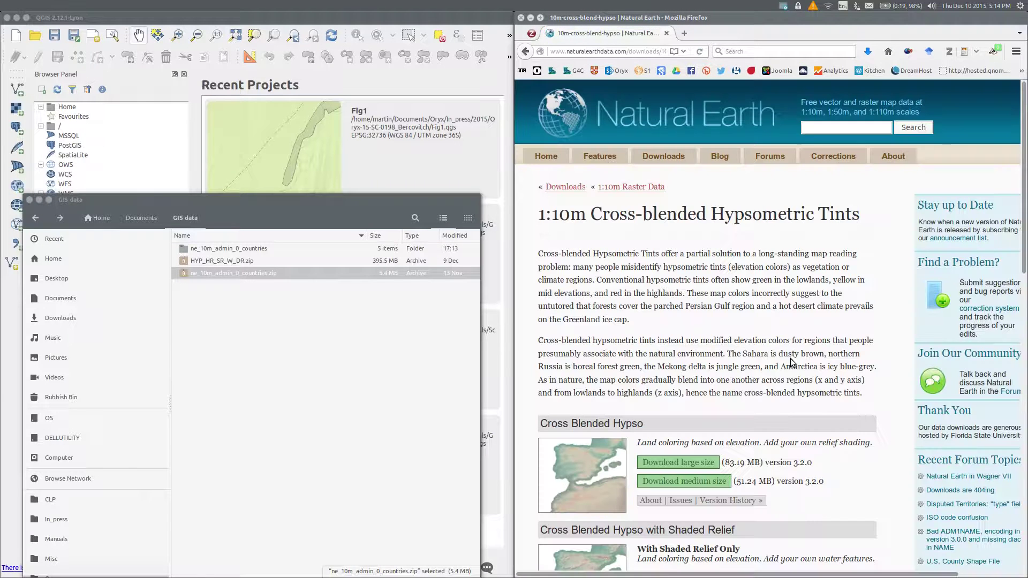
scroll(1024, 316, "down", 4)
scroll(1024, 316, "down", 7)
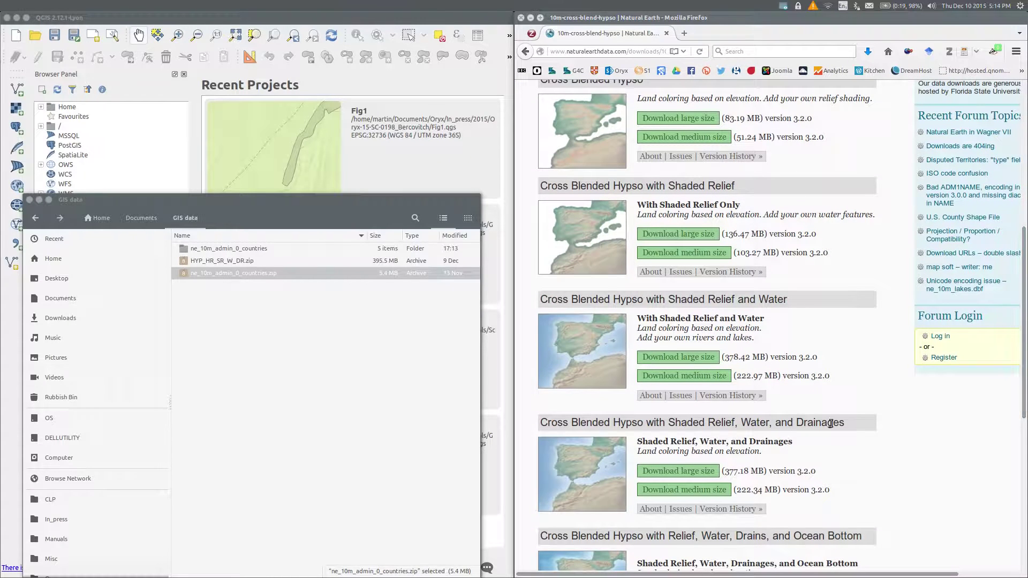
left_click(703, 476)
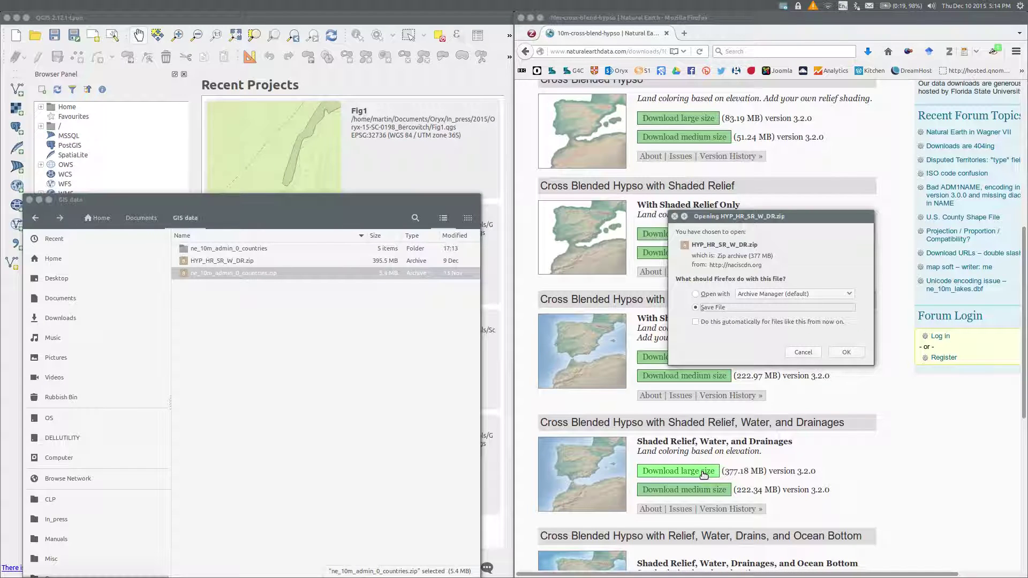
left_click(804, 353)
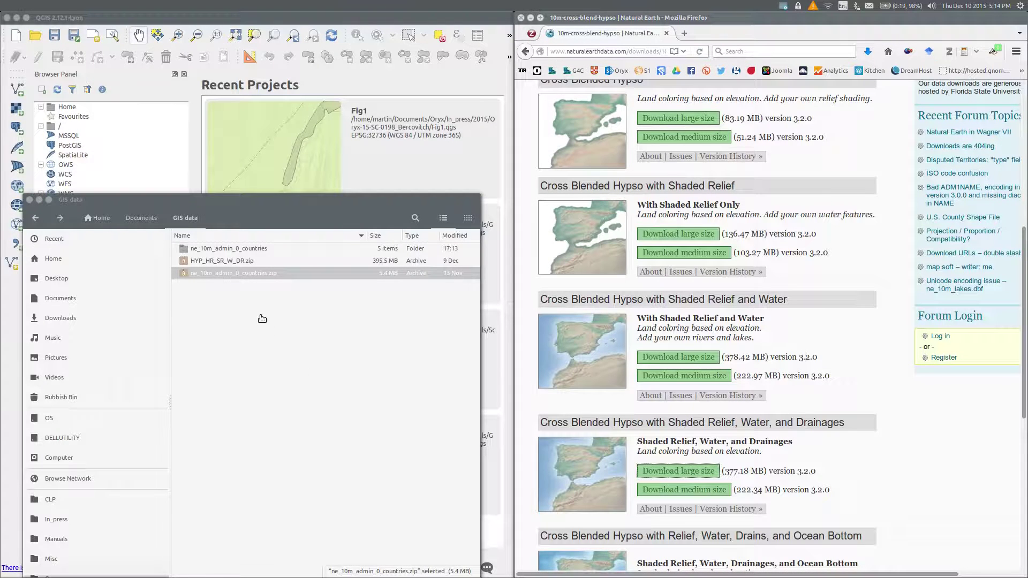
Extract HYP_HR_SR_W_DR.zip into GIS data, then bring QGIS back in front.
right_click(243, 265)
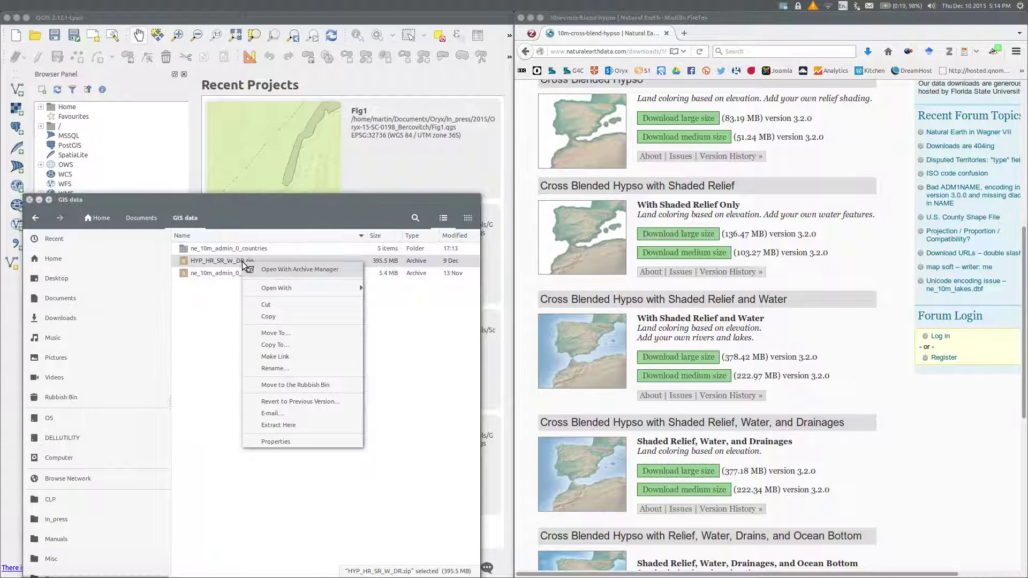
left_click(286, 426)
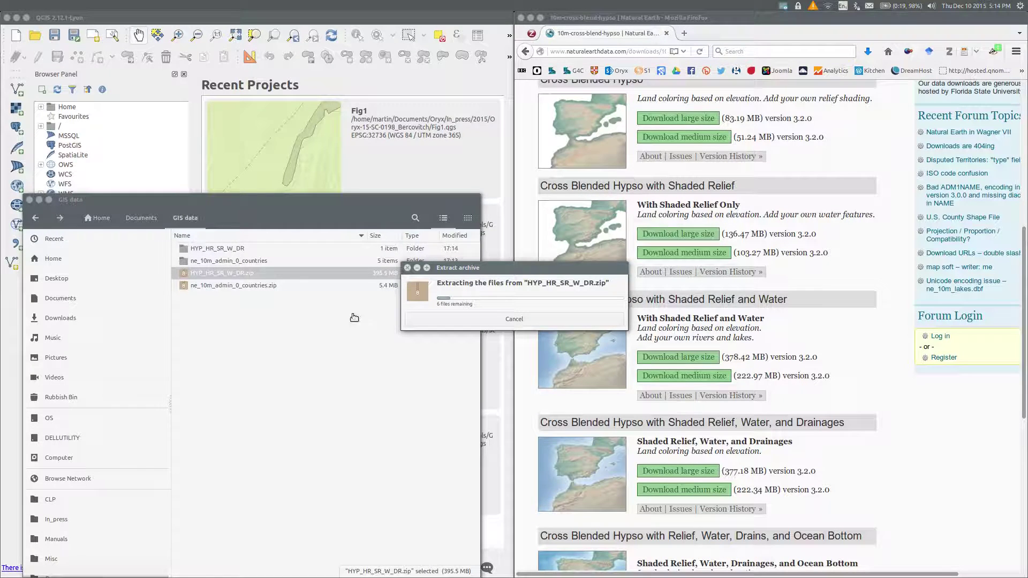
left_click(359, 20)
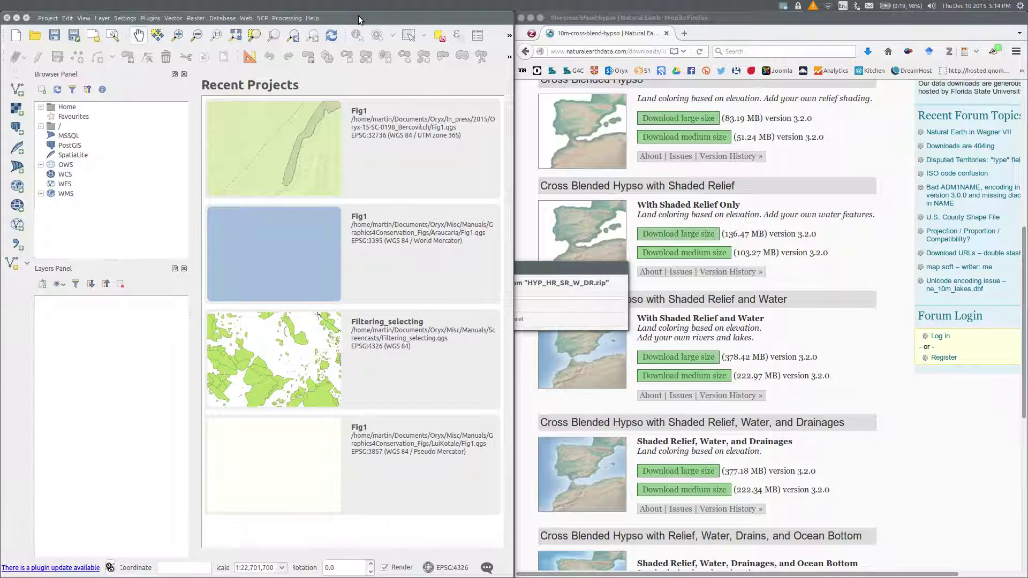
Start a new project and add ne_10m_admin_0_countries.shp as a vector layer.
left_click(17, 36)
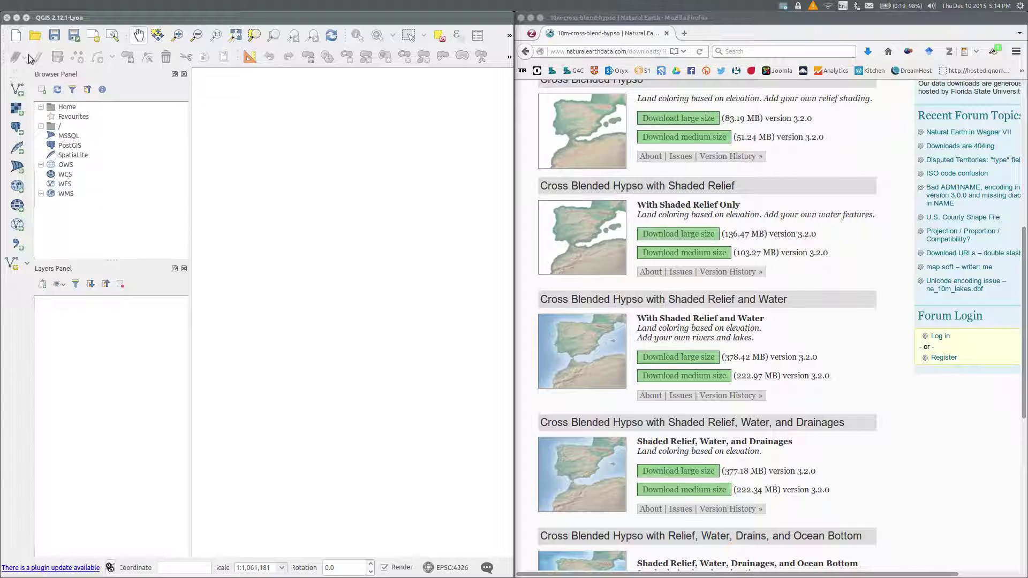
left_click(19, 94)
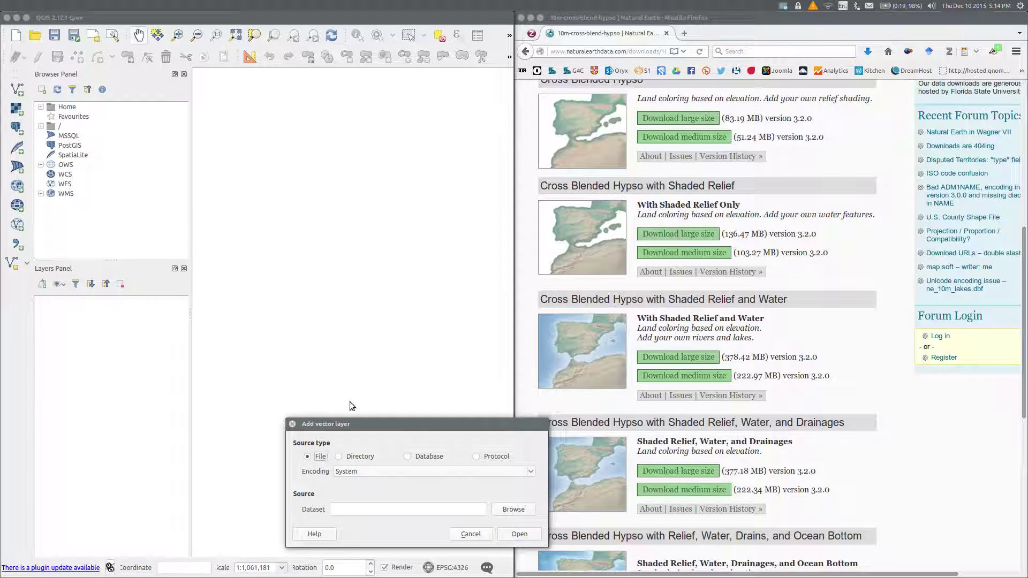
left_click(516, 513)
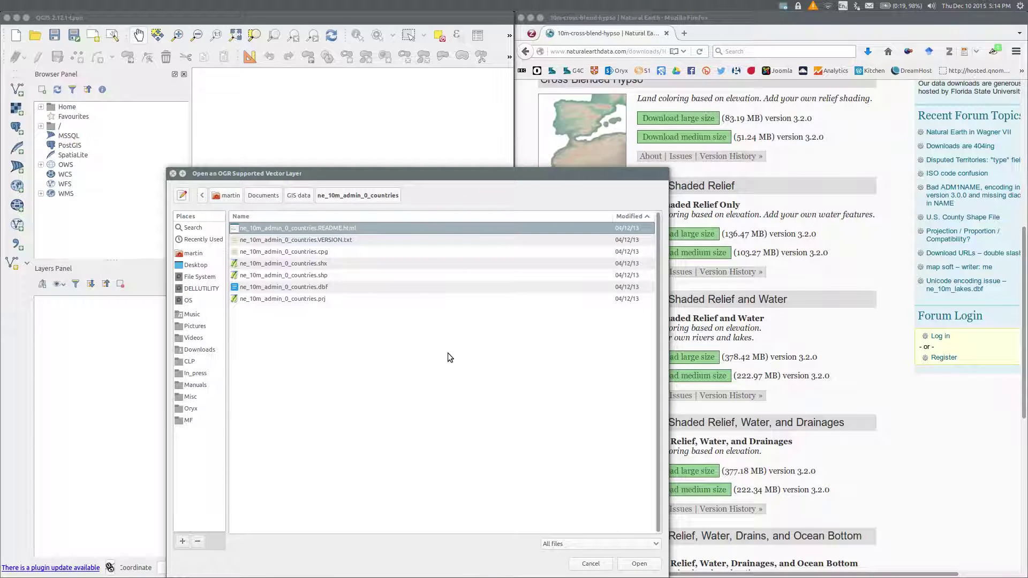
left_click(323, 275)
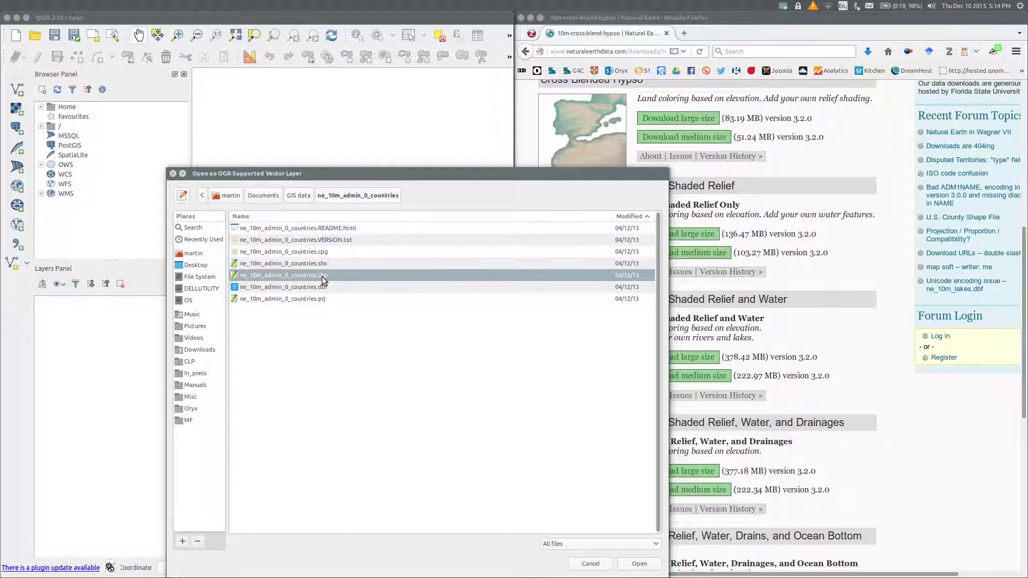
left_click(632, 566)
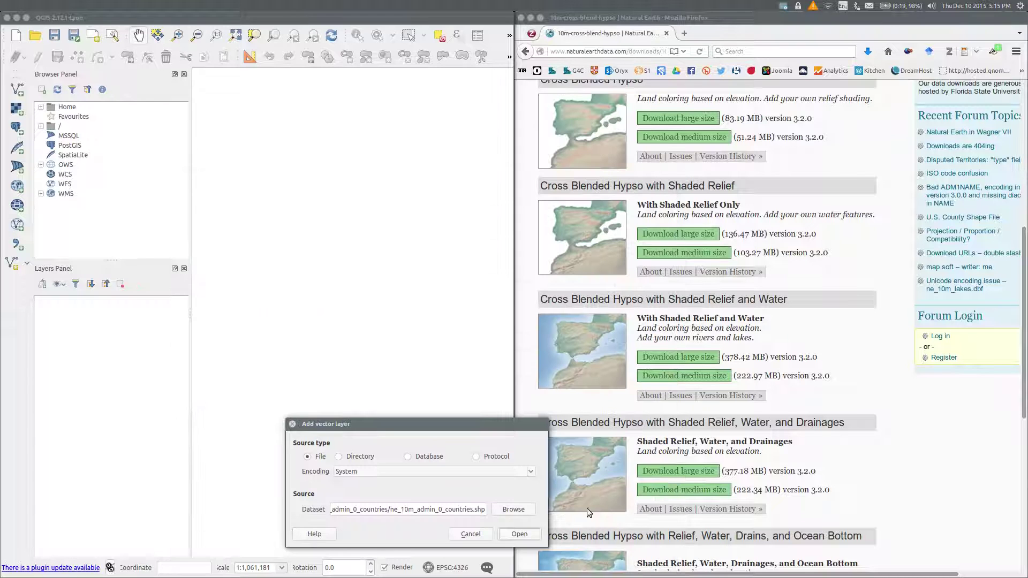
left_click(519, 535)
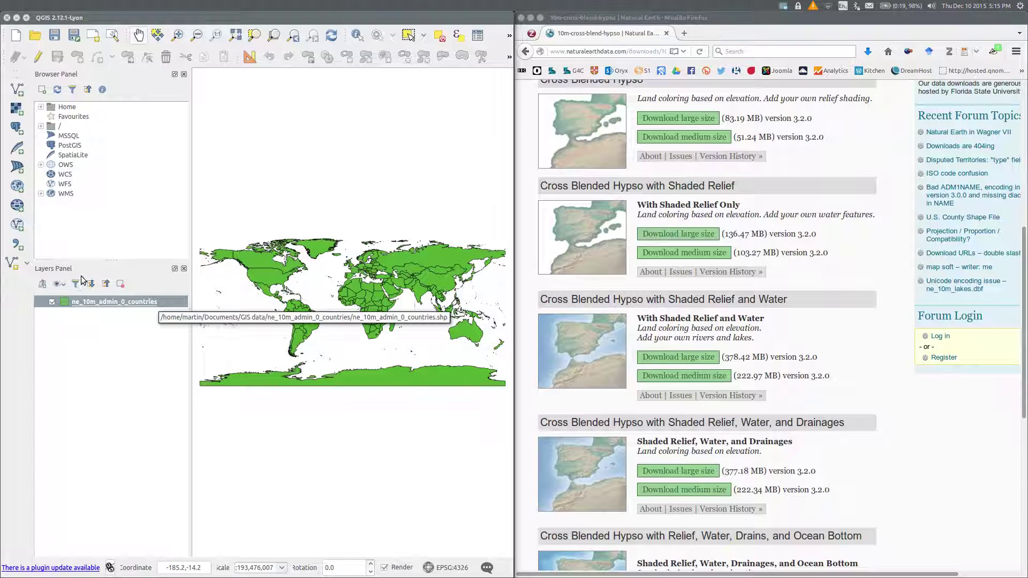
Set the countries layer's Simple fill colour to Transparent in Layer Properties.
right_click(156, 304)
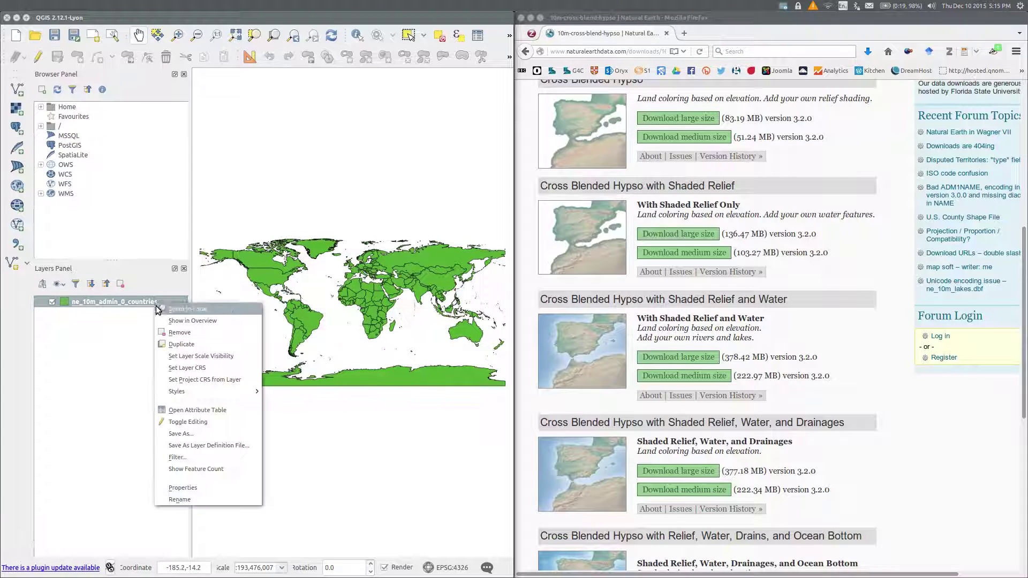
left_click(185, 487)
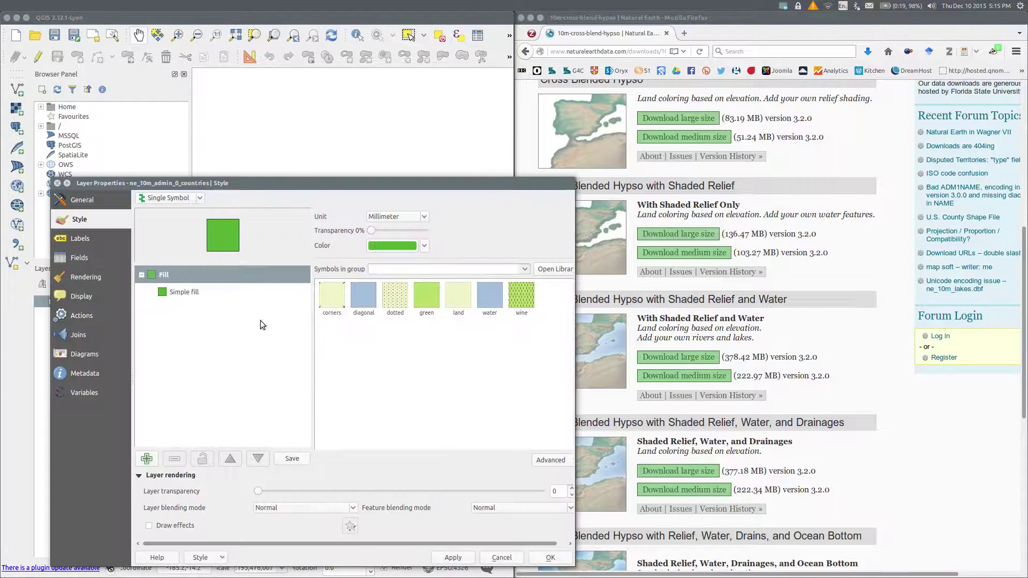
left_click(209, 296)
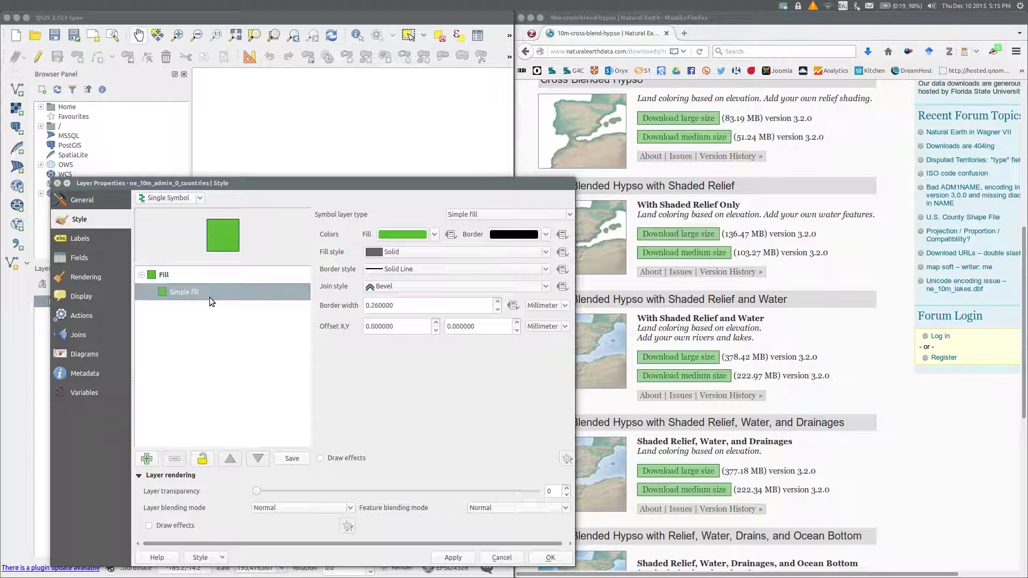
left_click(434, 234)
left_click(426, 248)
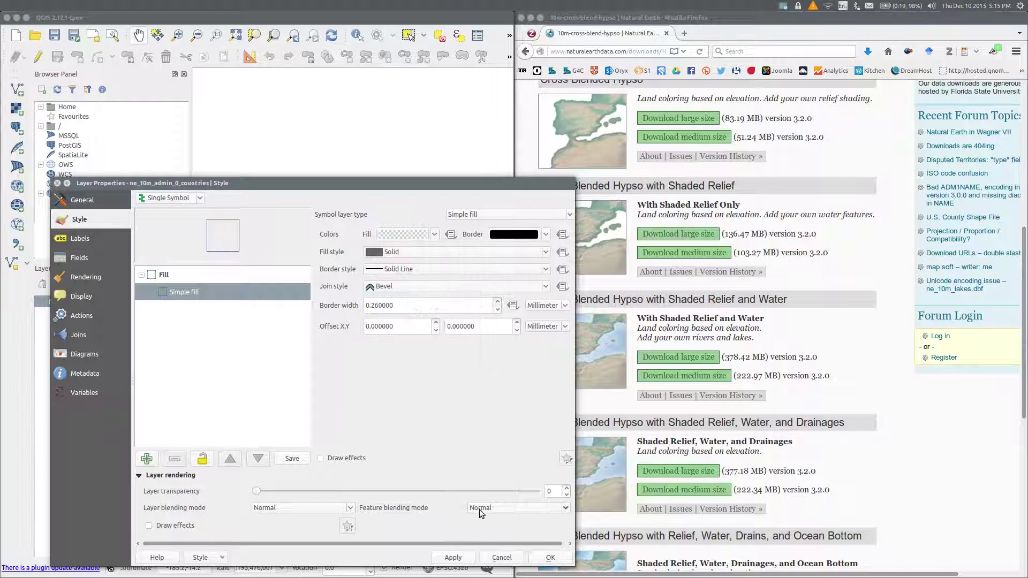
left_click(550, 558)
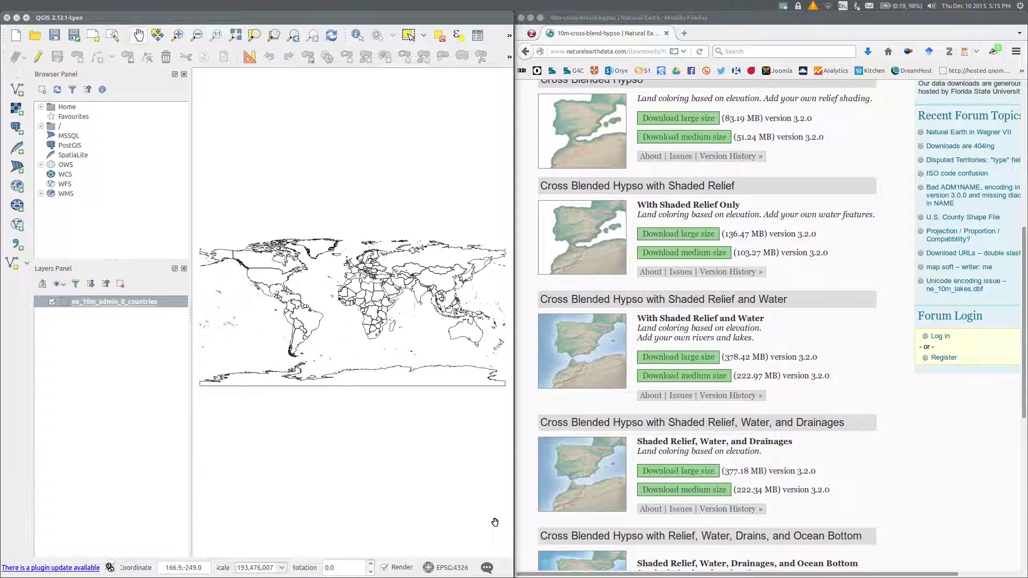
Add HYP_HR_SR_W_DR.tif as a raster layer and drag it below ne_10m_admin_0_countries.
left_click(17, 113)
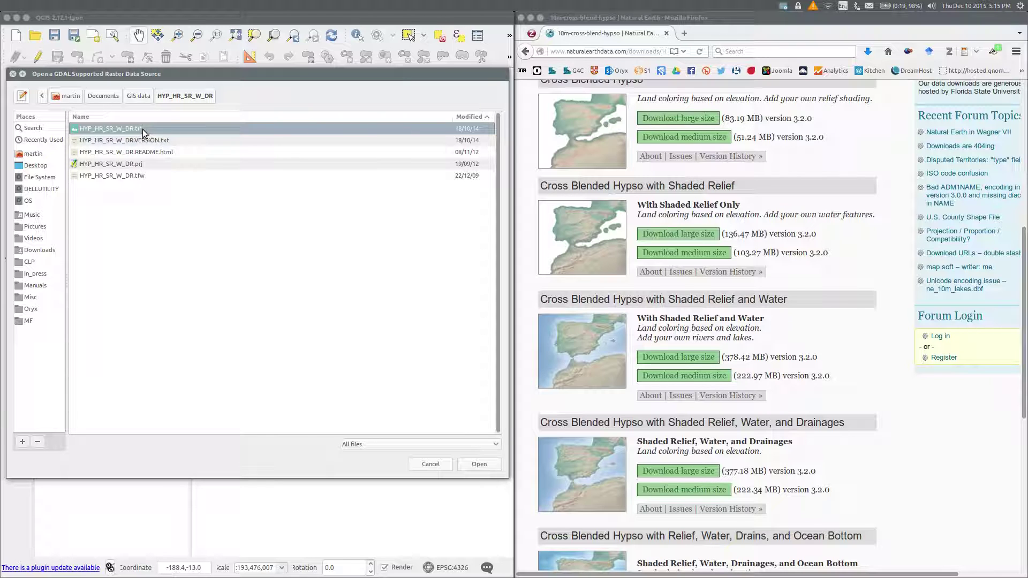
left_click(477, 465)
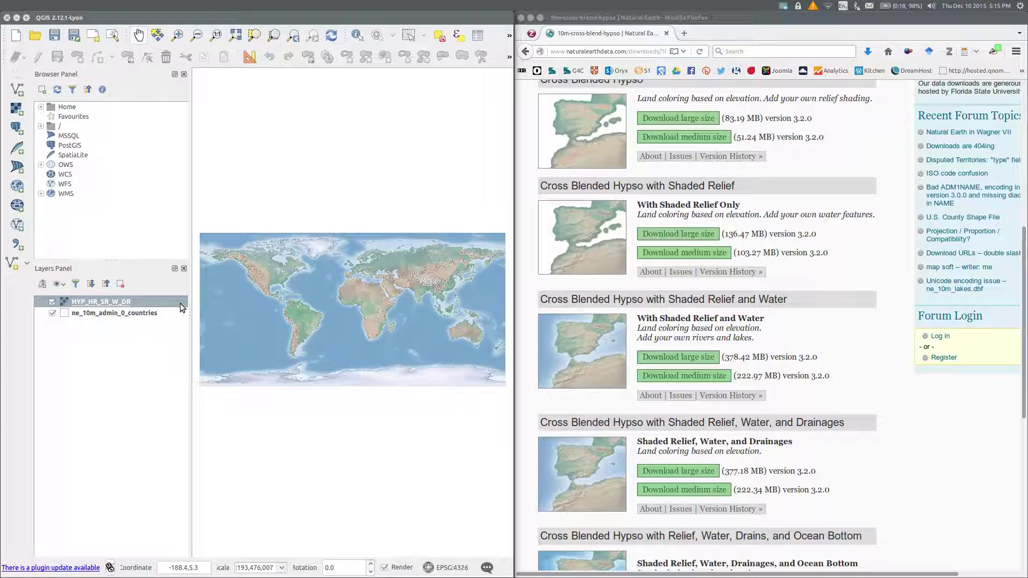
left_click_drag(121, 304, 122, 326)
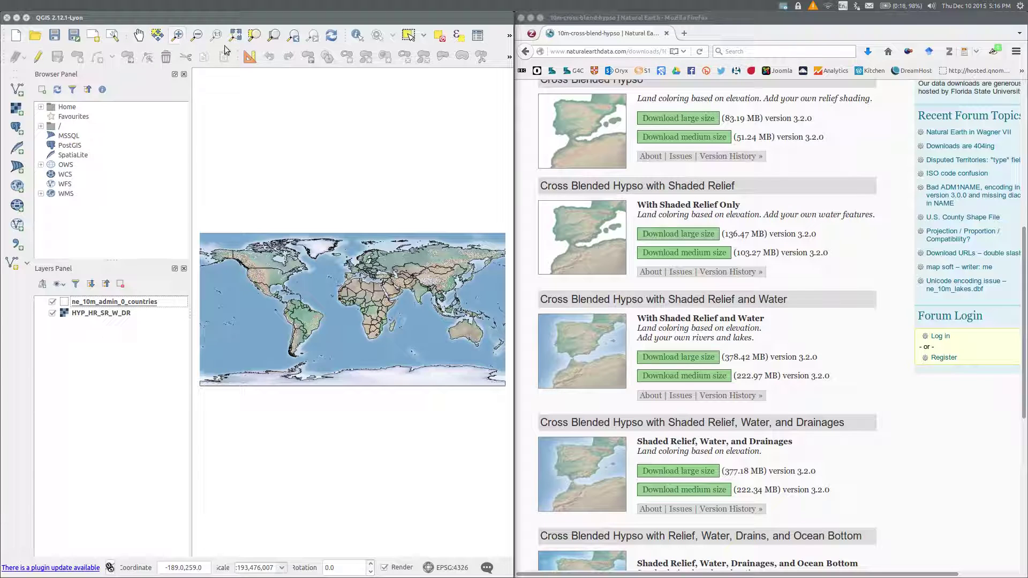
Zoom in on Zambia with the mouse wheel and pan the map to centre it.
scroll(377, 321, "up", 1)
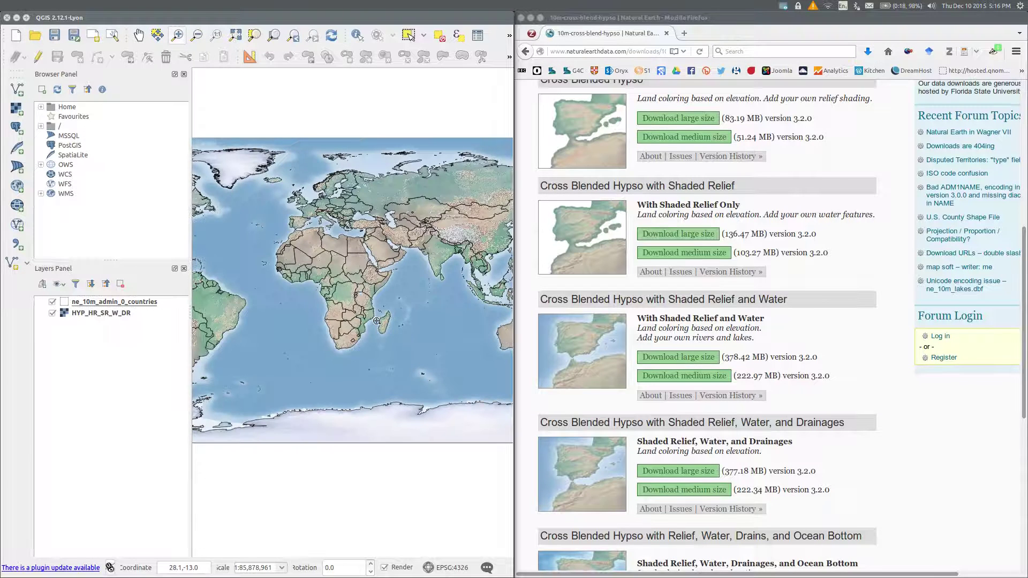
scroll(352, 312, "up", 2)
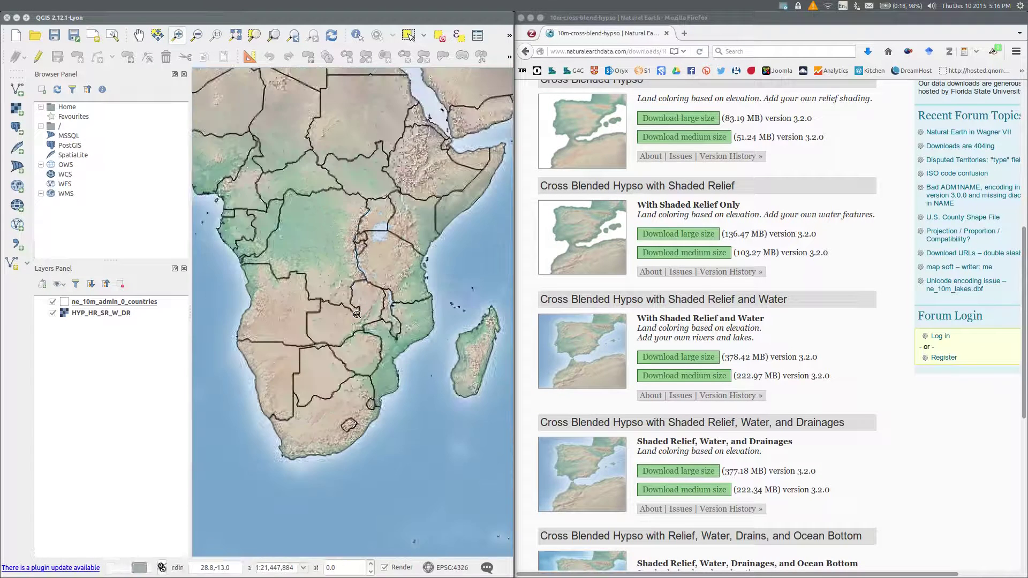
scroll(355, 315, "up", 2)
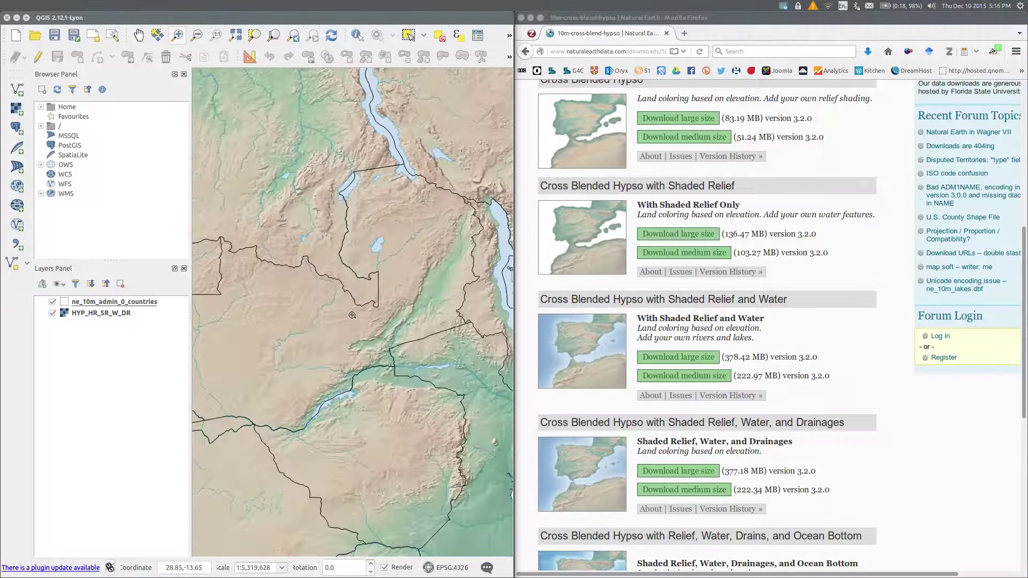
left_click(139, 35)
left_click_drag(260, 277, 285, 284)
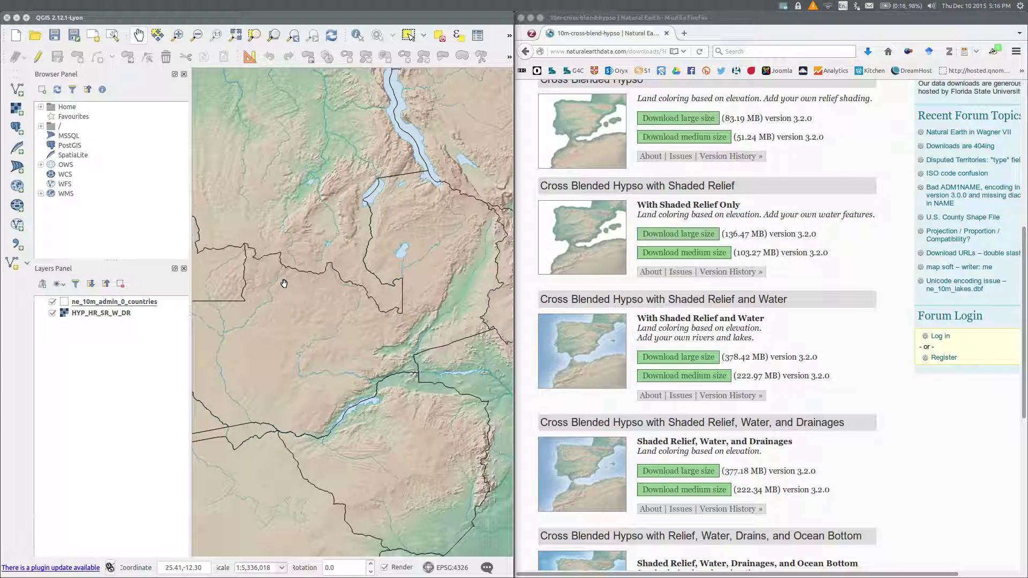
Enable on-the-fly CRS transformation with WGS 84 / UTM zone 36S (EPSG:32736) as project CRS.
left_click(446, 569)
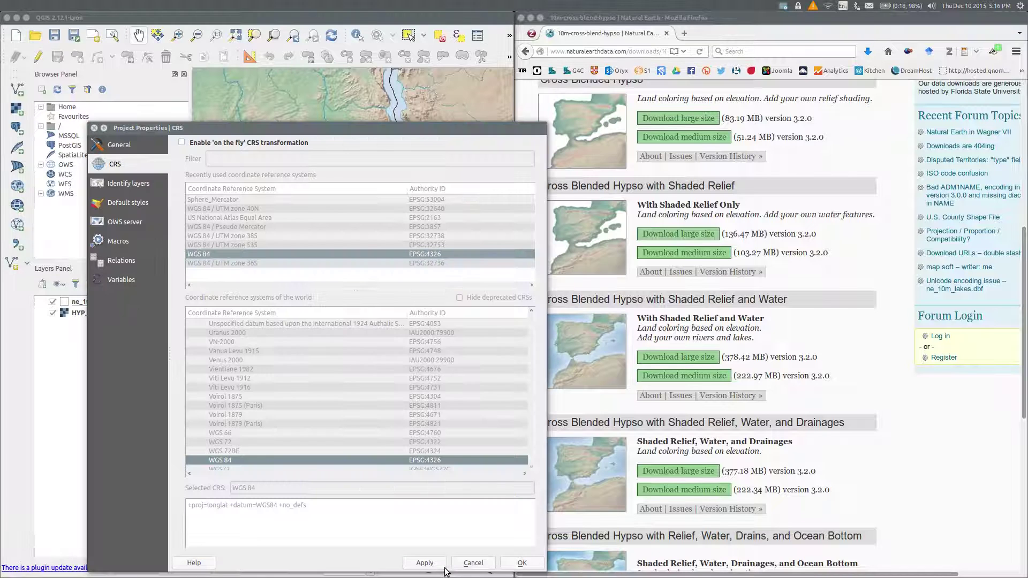
left_click(181, 143)
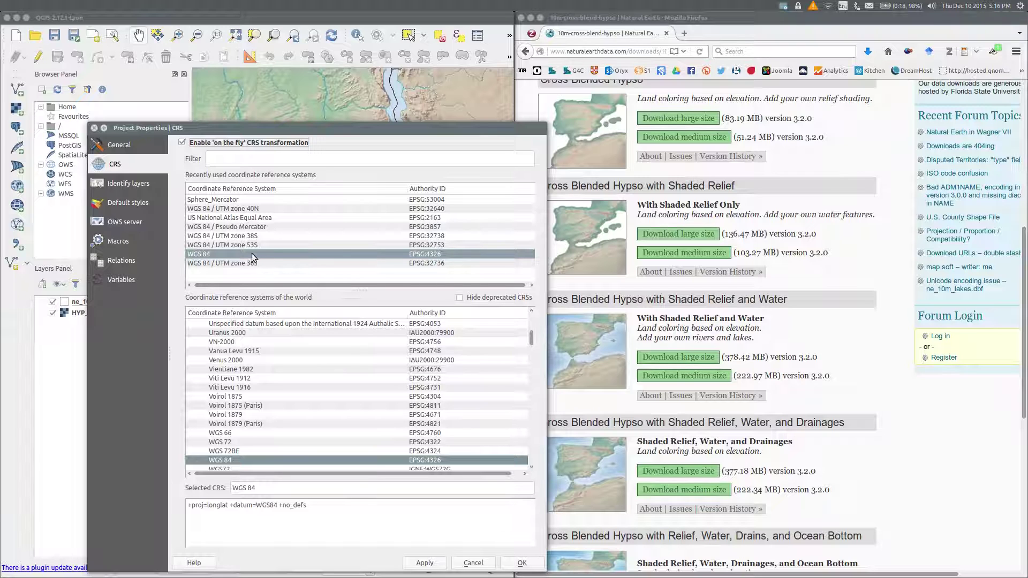
left_click(223, 263)
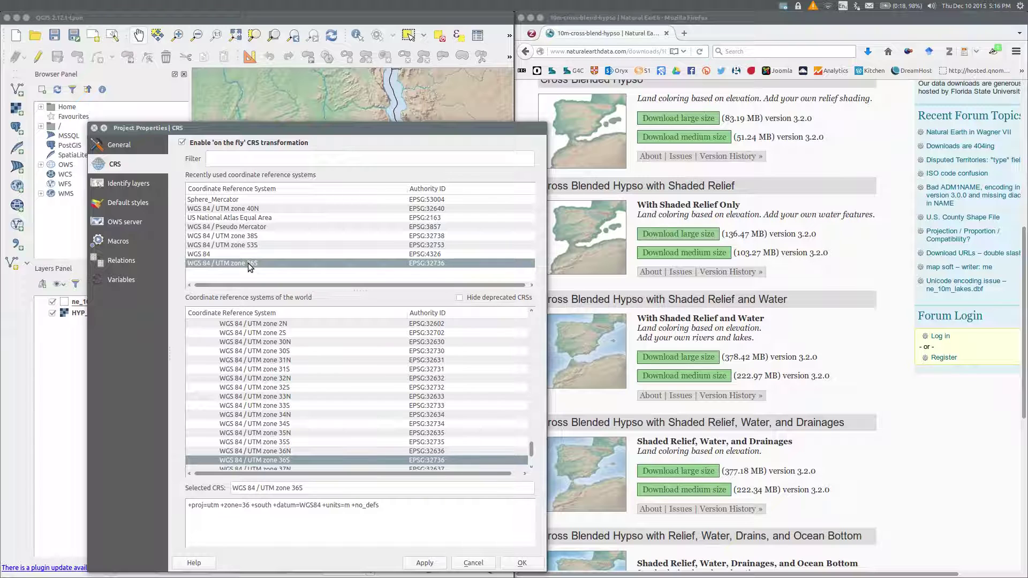
left_click(521, 564)
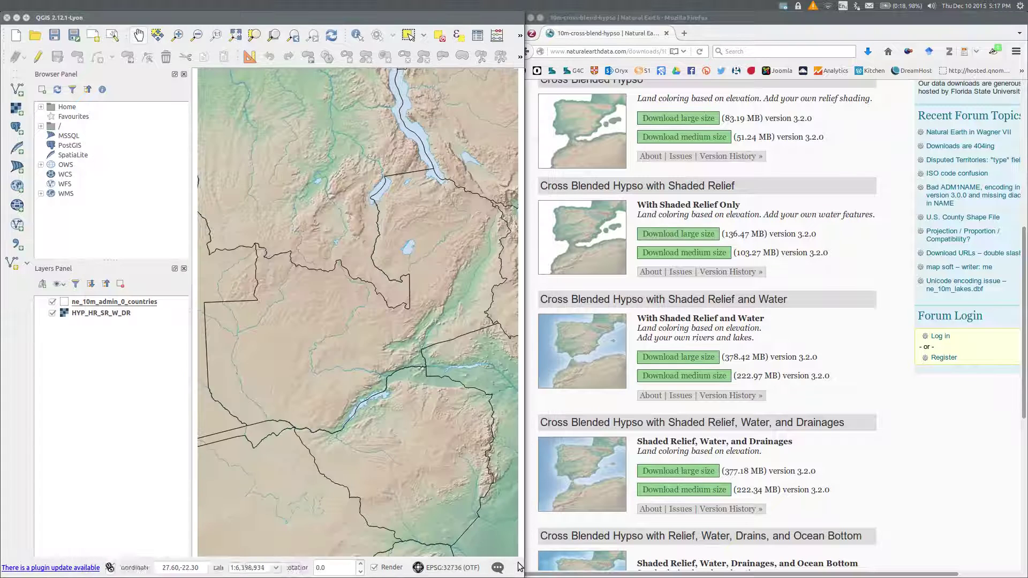